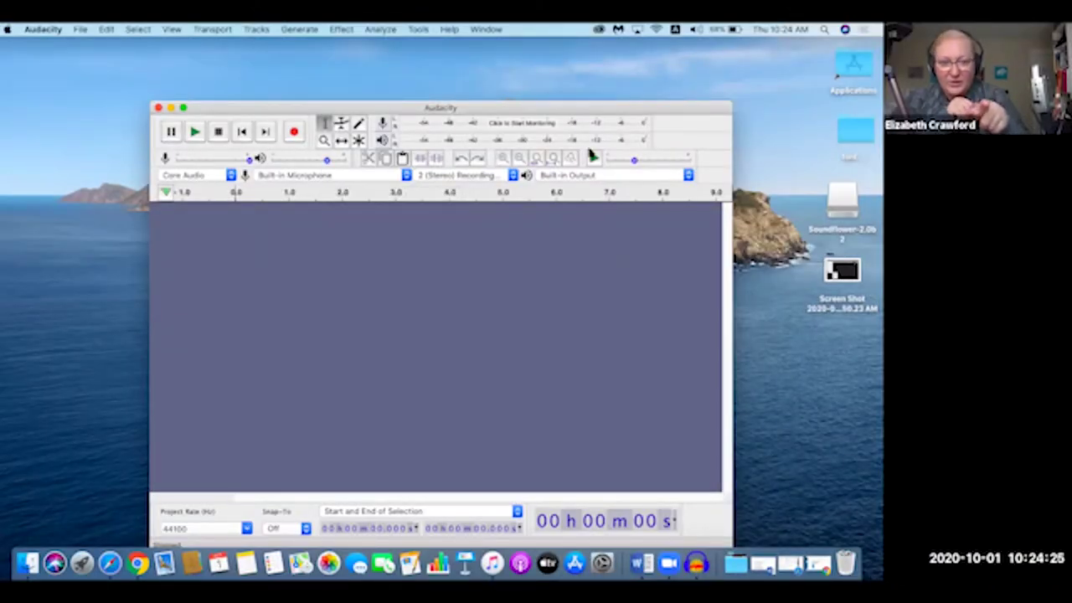
- Record a short stereo test clip with H4 as the recording device and Built-in Output as the playback device
click(326, 175)
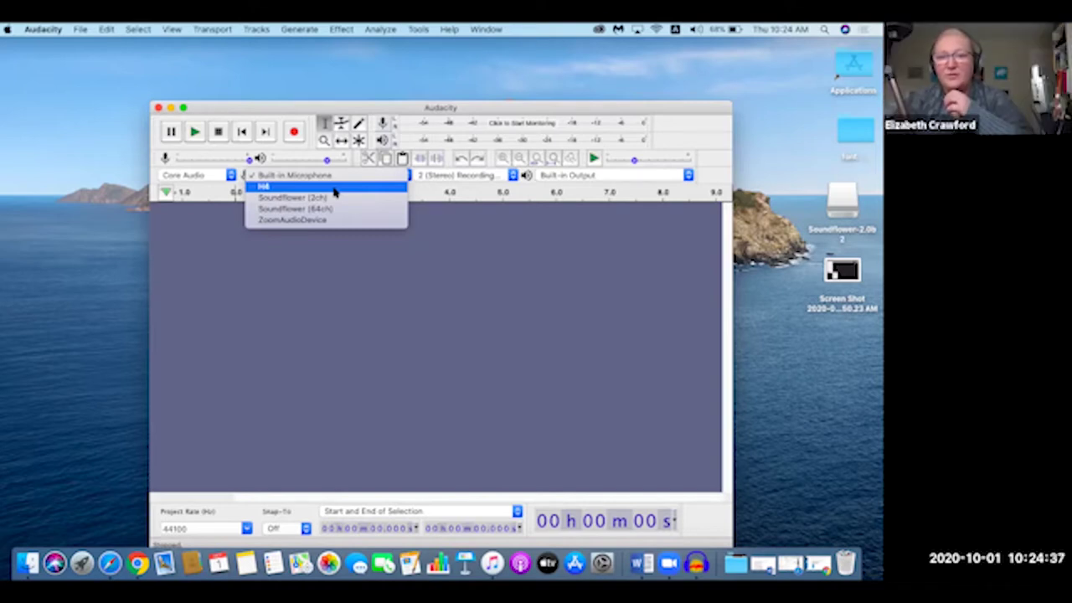
click(334, 188)
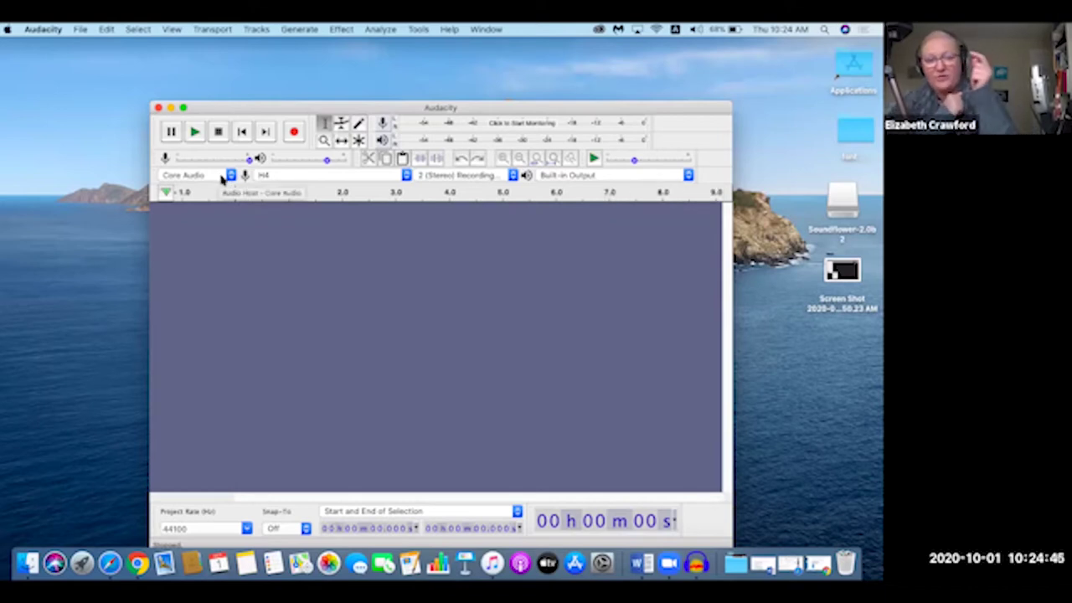
click(584, 175)
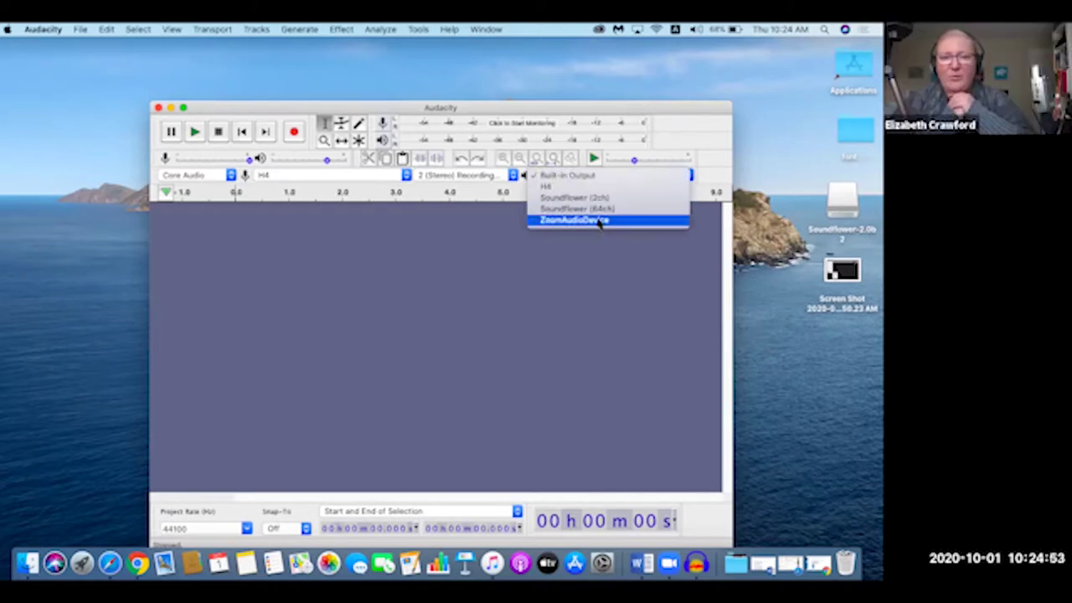
click(569, 175)
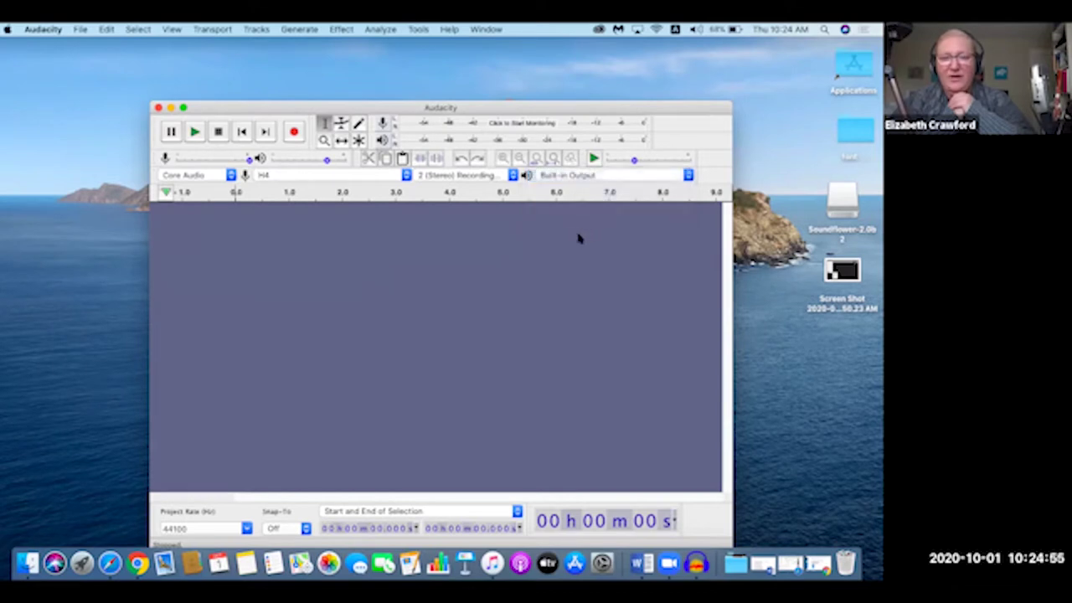
click(294, 134)
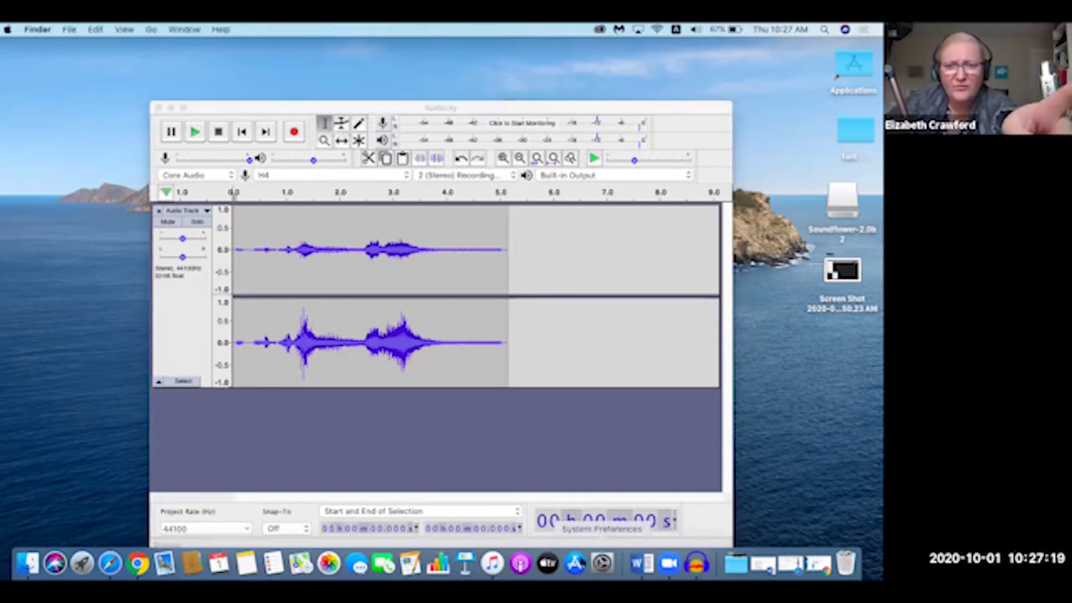
- In the System Preferences sound settings, select H4 as the input device and bring up the output devices
click(602, 557)
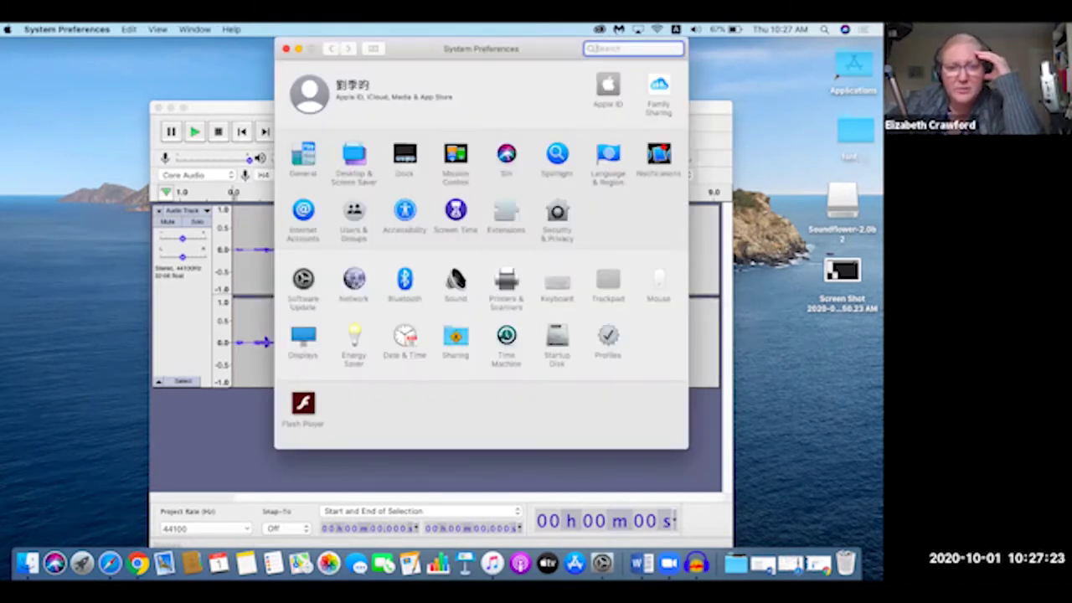
click(458, 284)
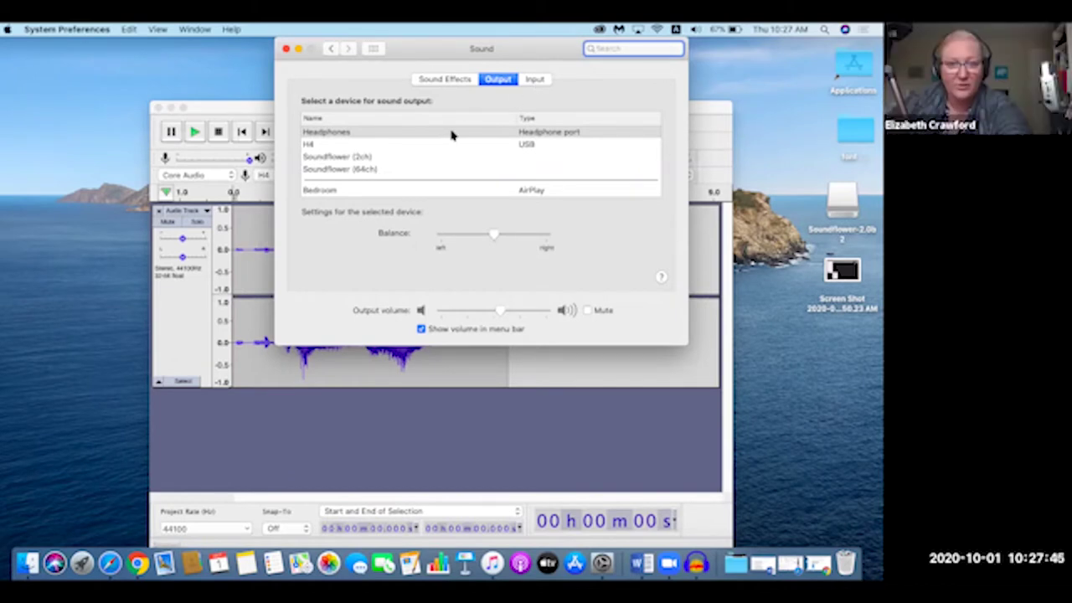
click(545, 77)
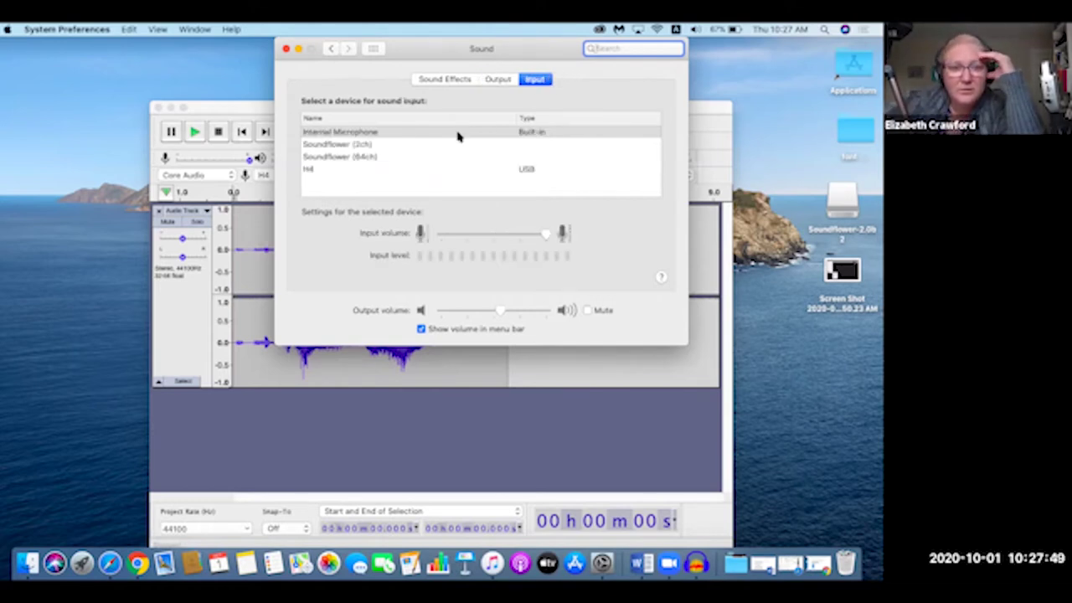
click(394, 170)
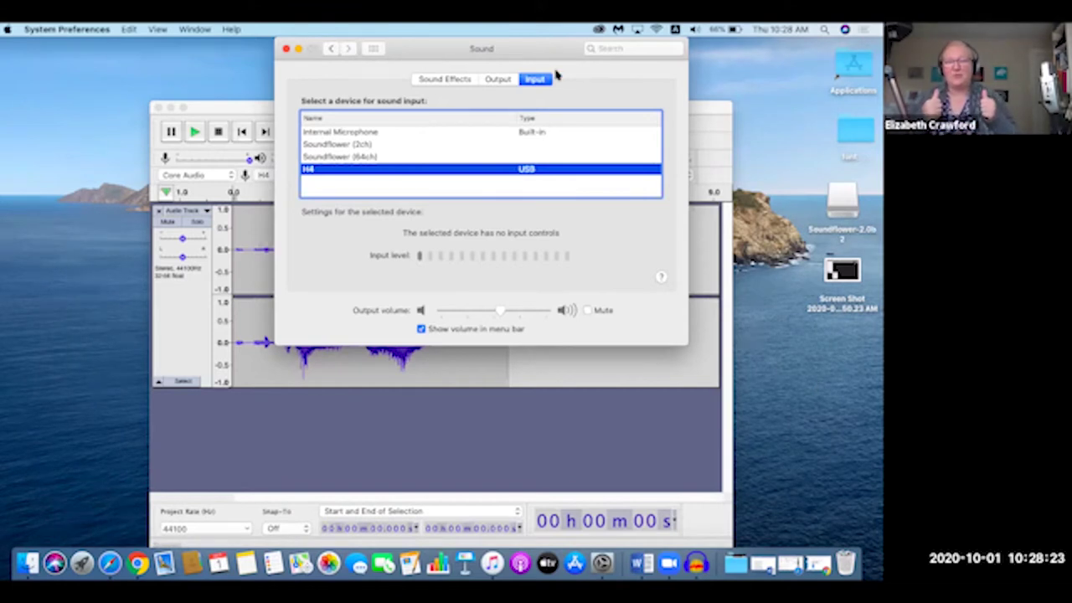
click(496, 81)
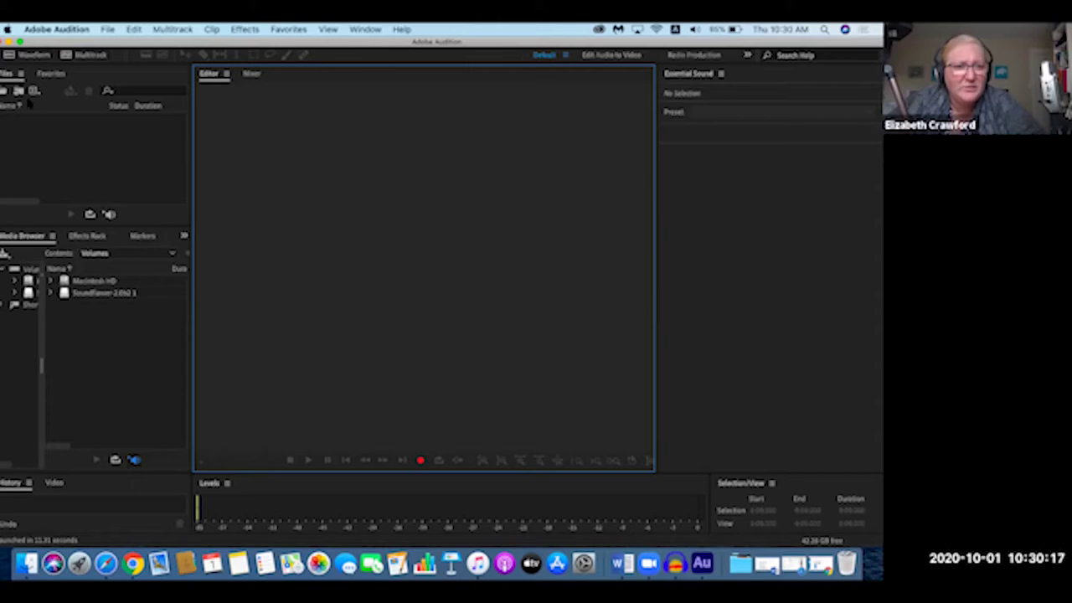
- In Adobe Audition's audio hardware preferences, set the default output to Built-in Output and accept the device change
click(134, 29)
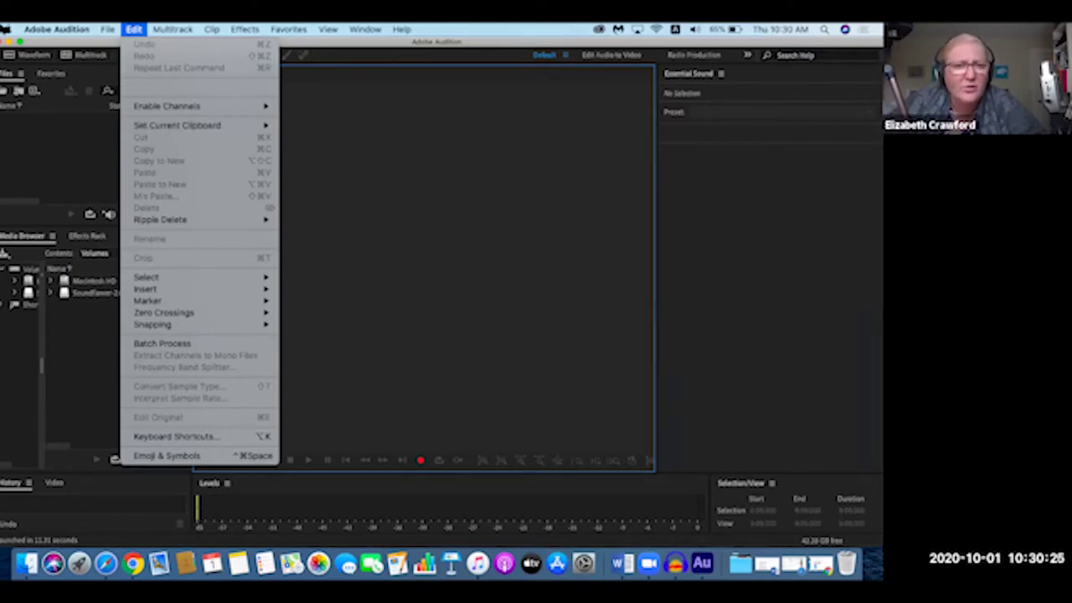
mouse_move(27, 31)
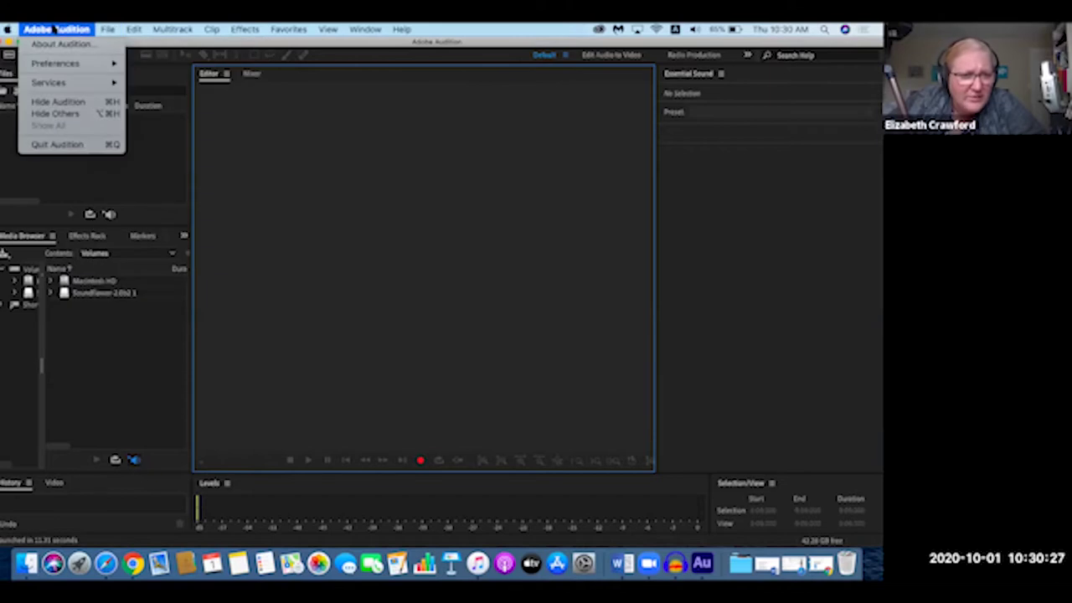
mouse_move(67, 67)
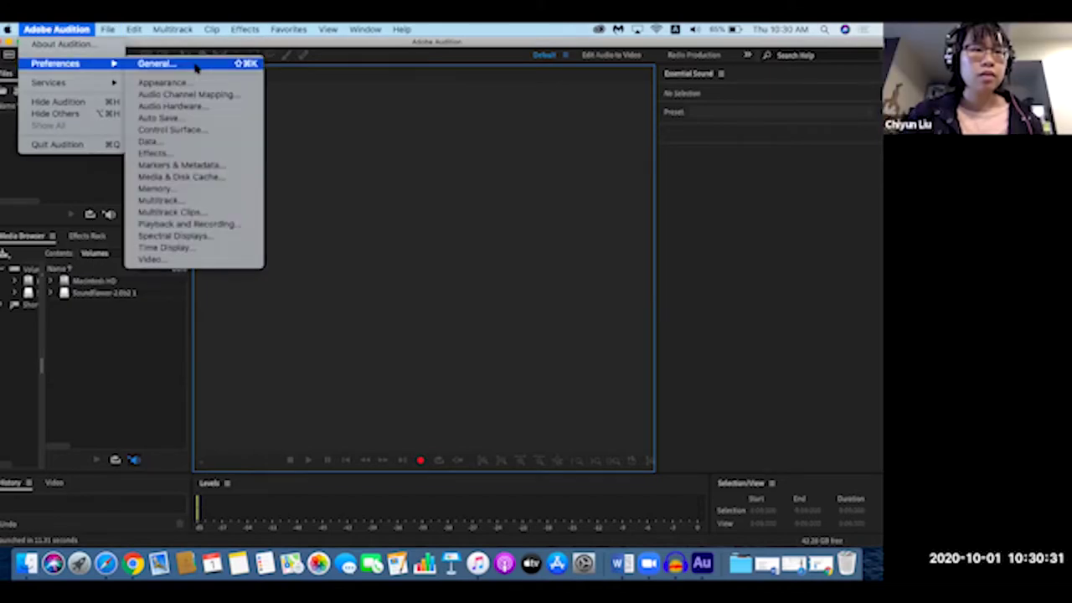
click(201, 109)
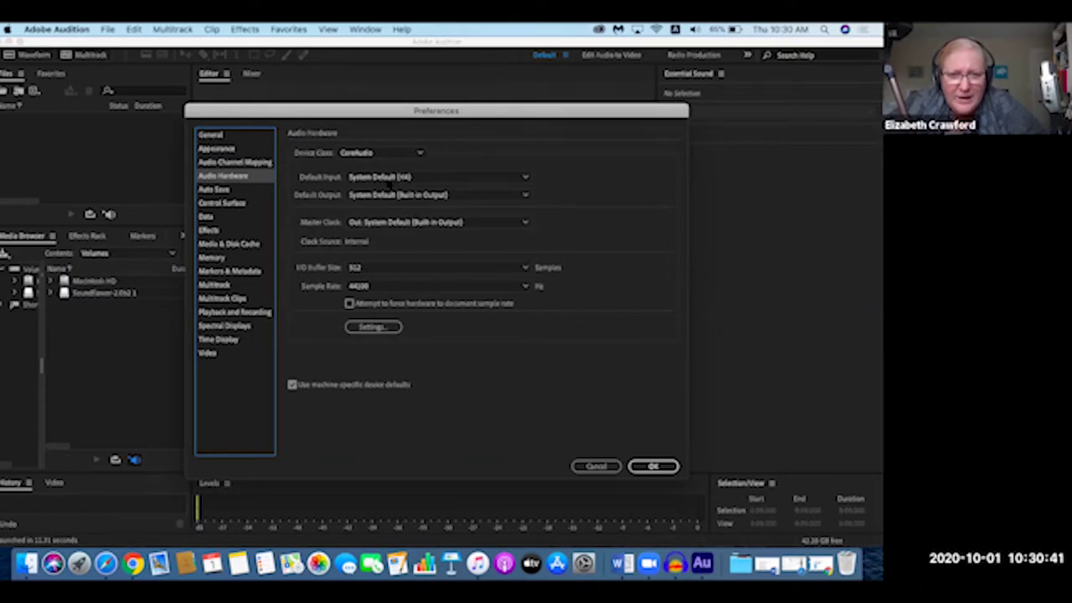
click(391, 224)
click(390, 228)
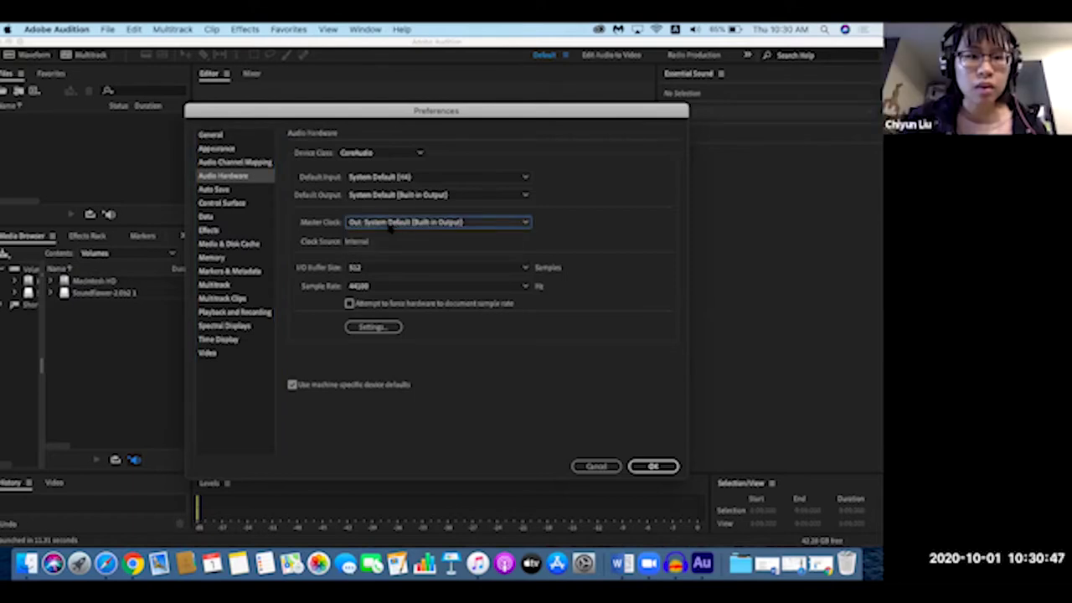
click(393, 197)
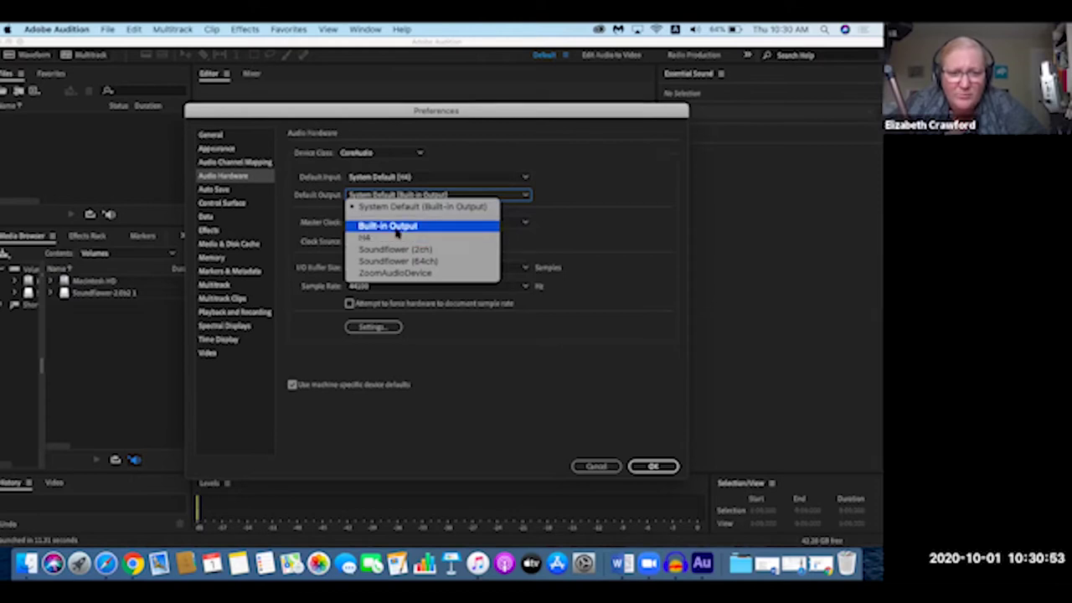
click(396, 226)
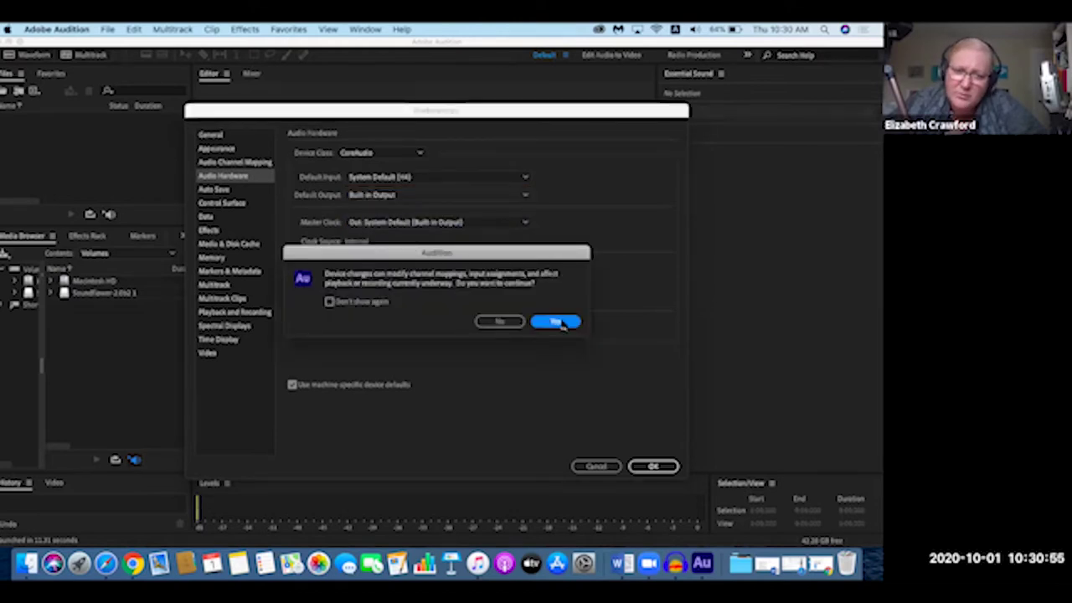
click(556, 323)
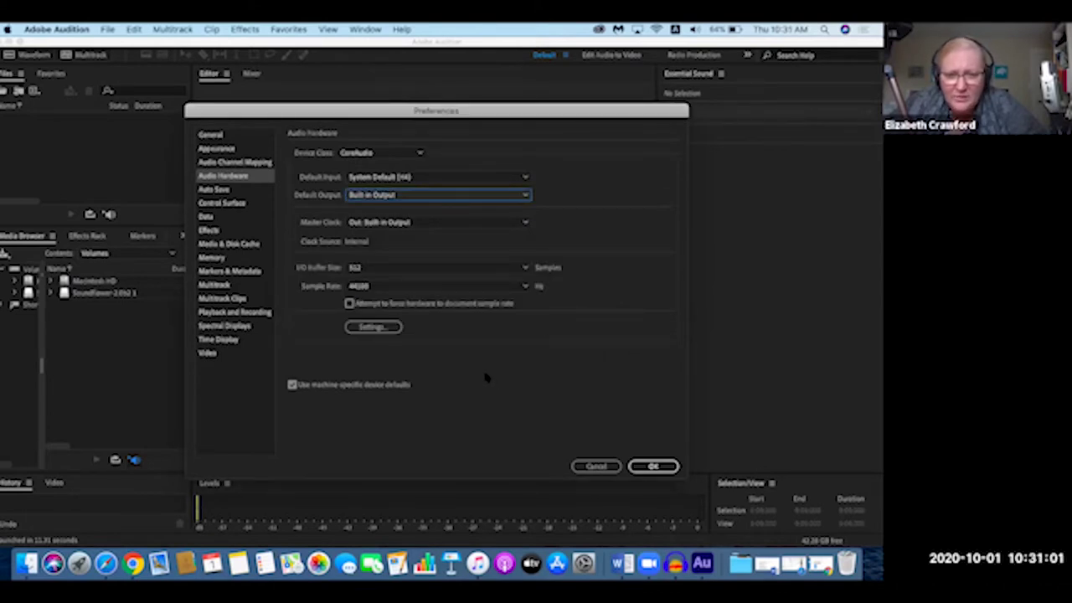
click(654, 468)
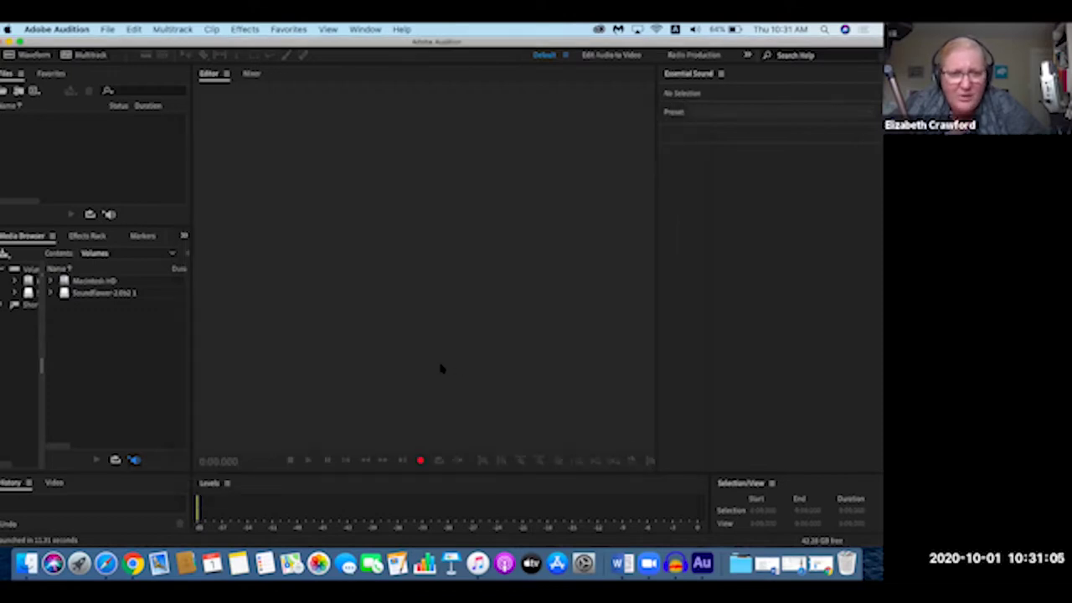
- Start recording into a new stereo audio file at 44100 Hz and 32-bit float
click(420, 460)
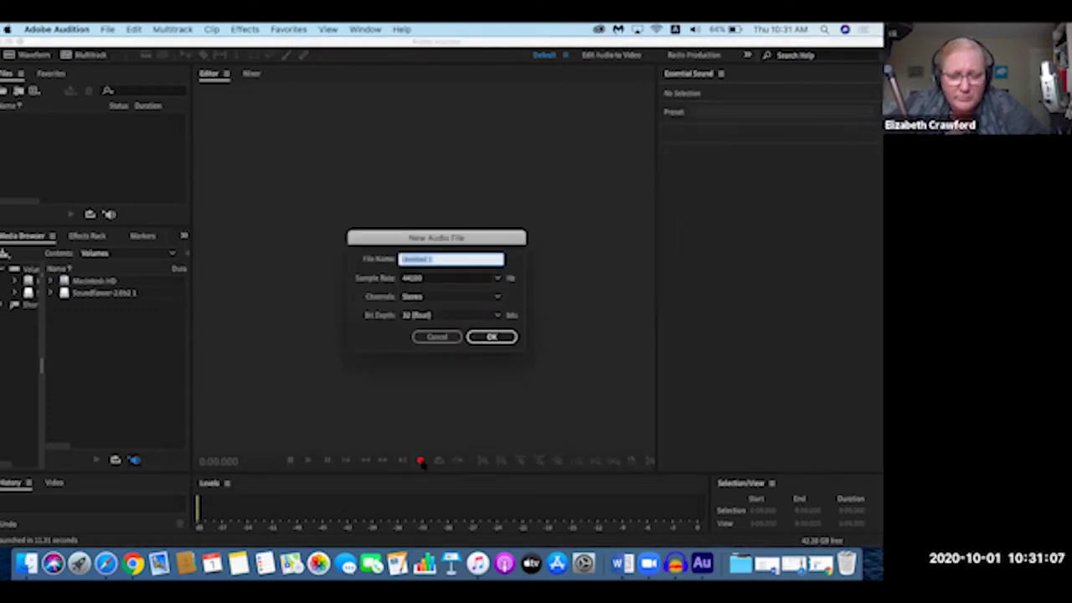
click(495, 338)
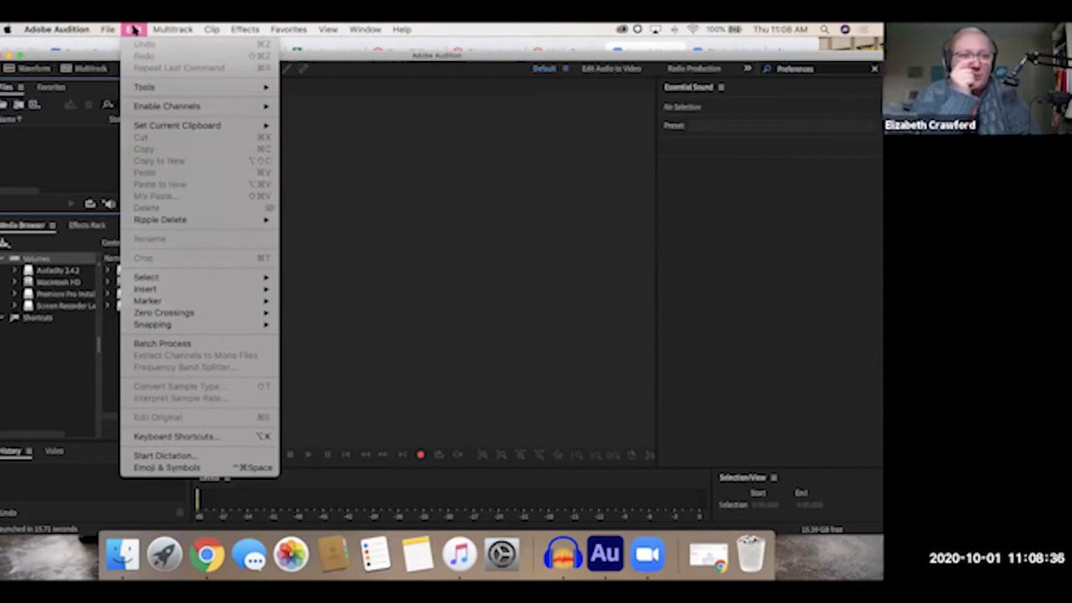
- Set the default input to AT2020 USB in the audio hardware preferences, allowing microphone access and accepting the device change
mouse_move(165, 29)
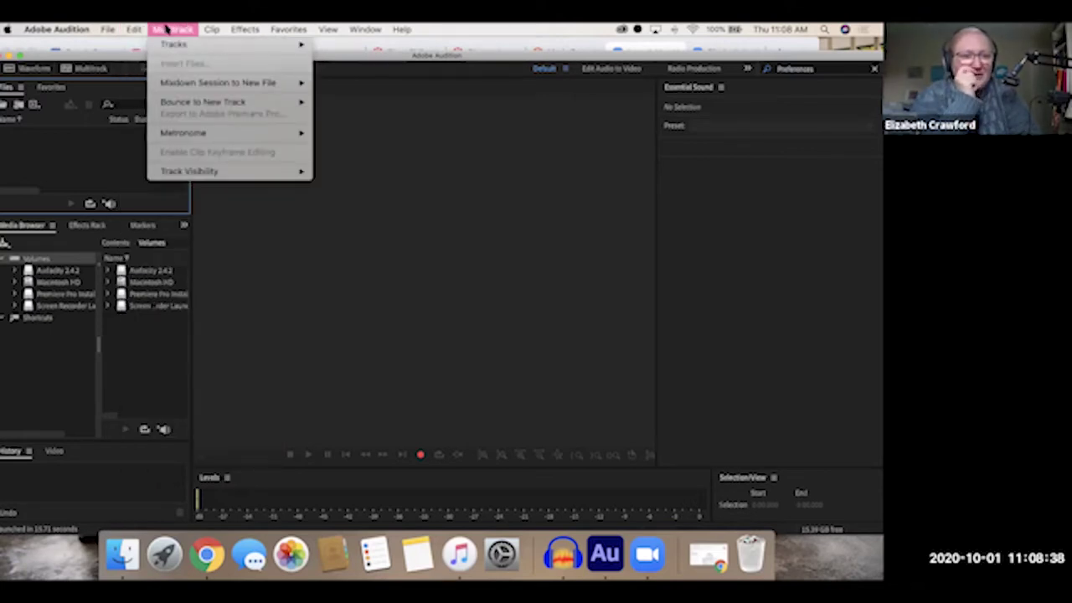
mouse_move(37, 31)
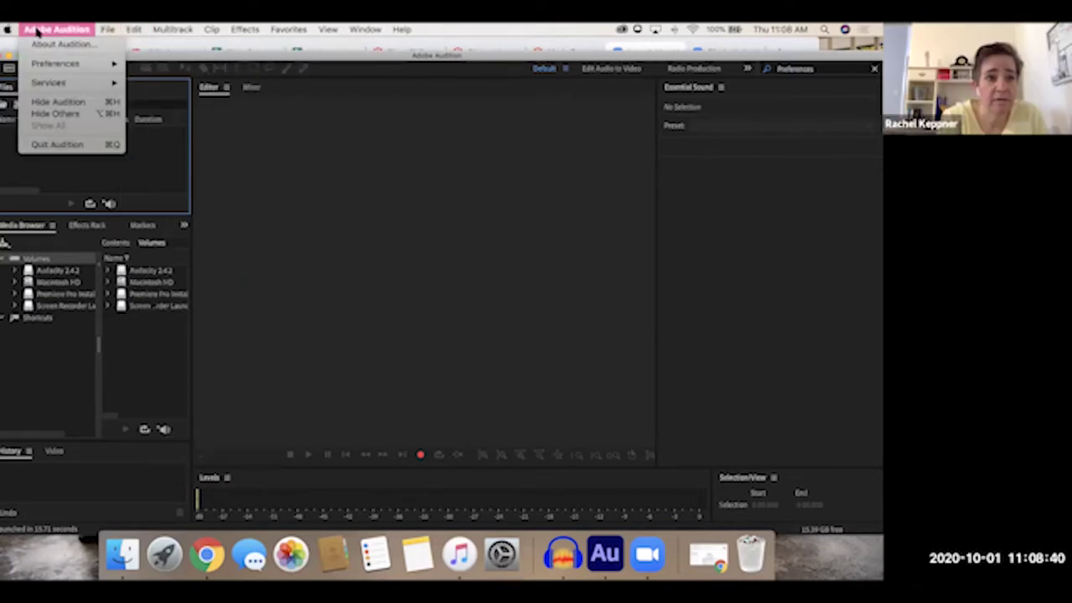
mouse_move(40, 63)
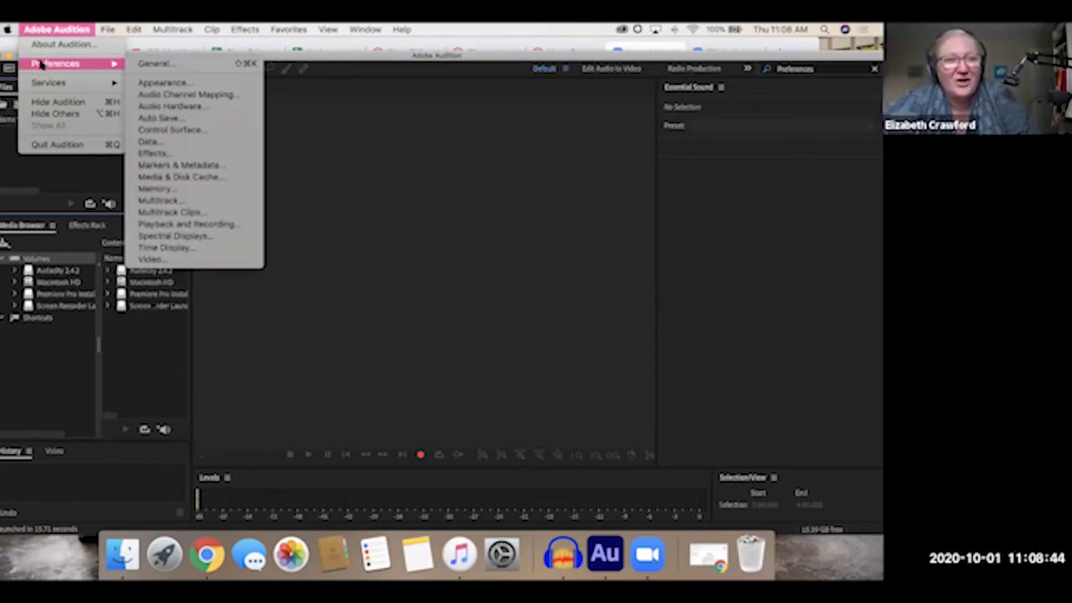
click(190, 107)
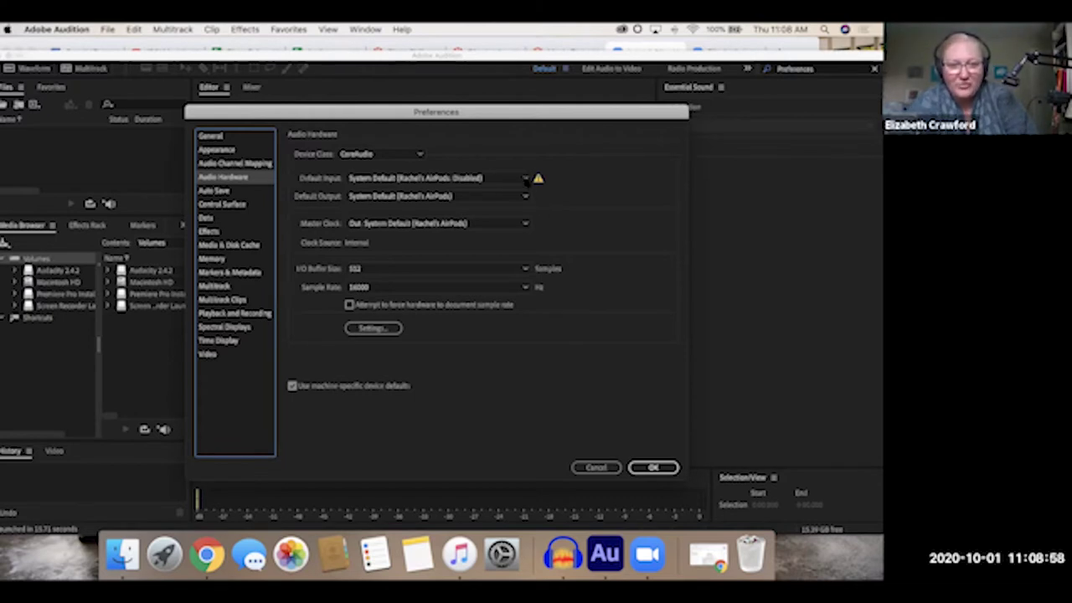
click(526, 179)
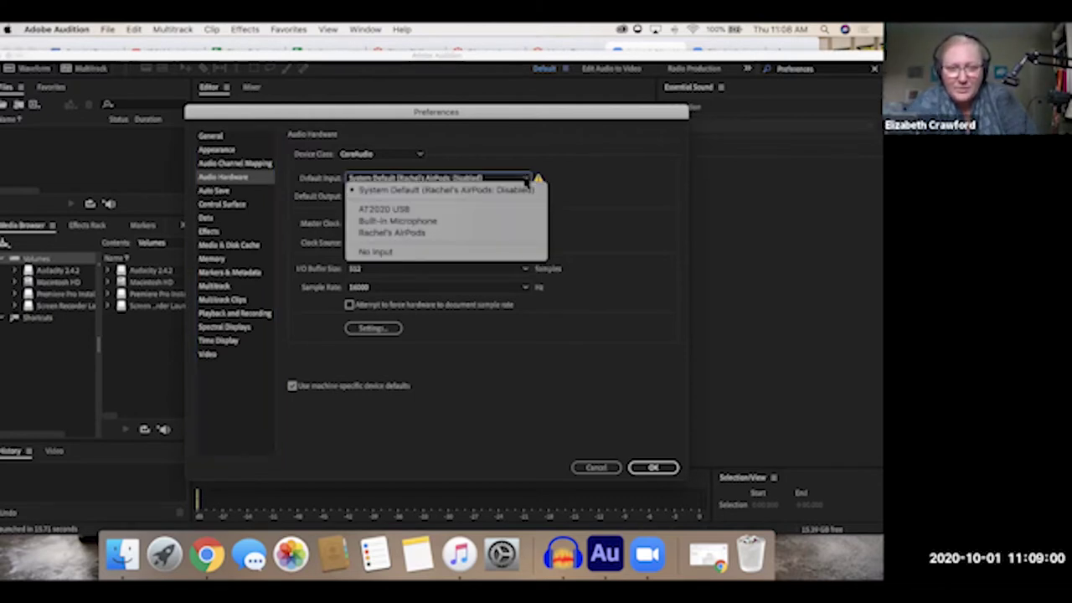
click(405, 211)
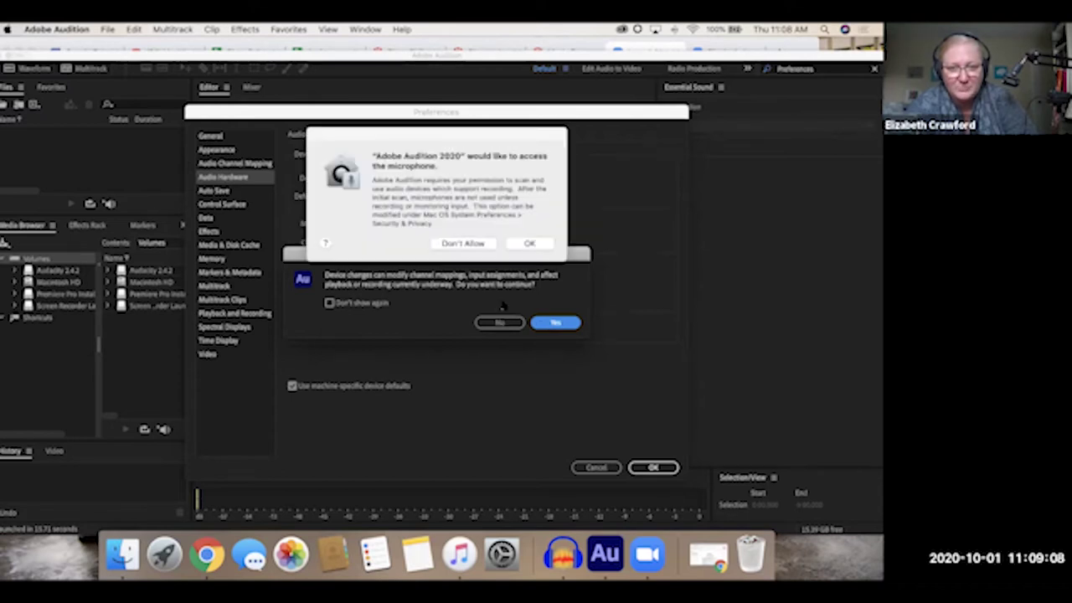
click(521, 243)
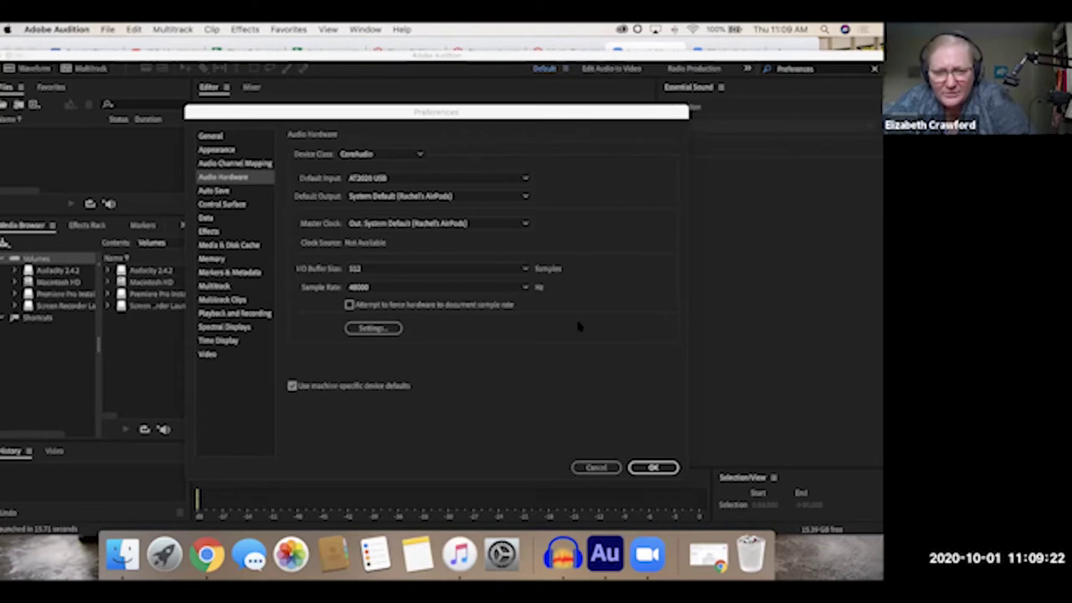
key(Return)
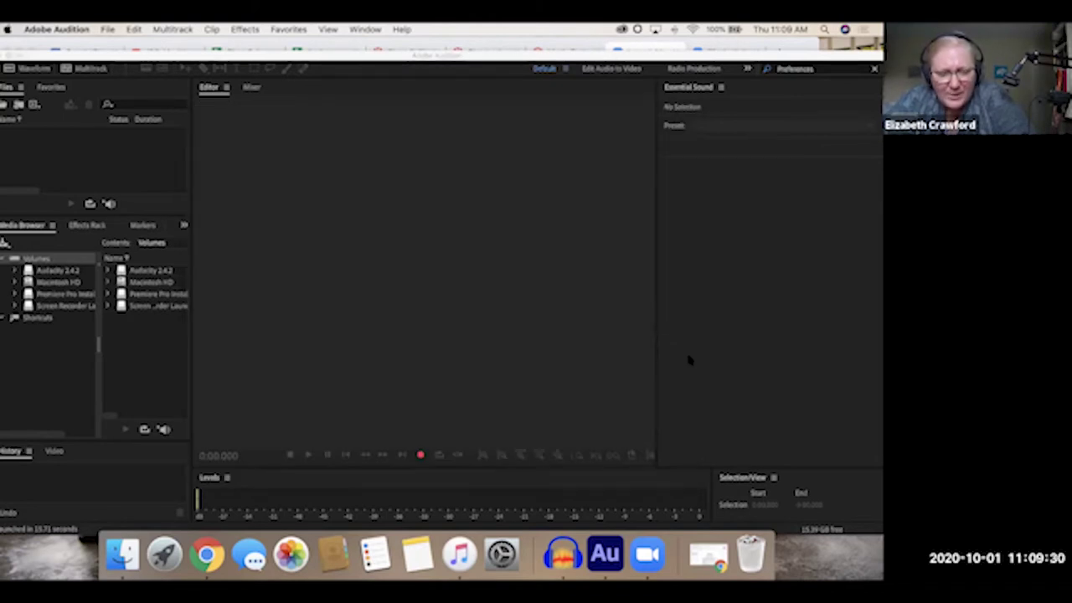
- Bring up the level meter's input signal and dB range options
click(227, 477)
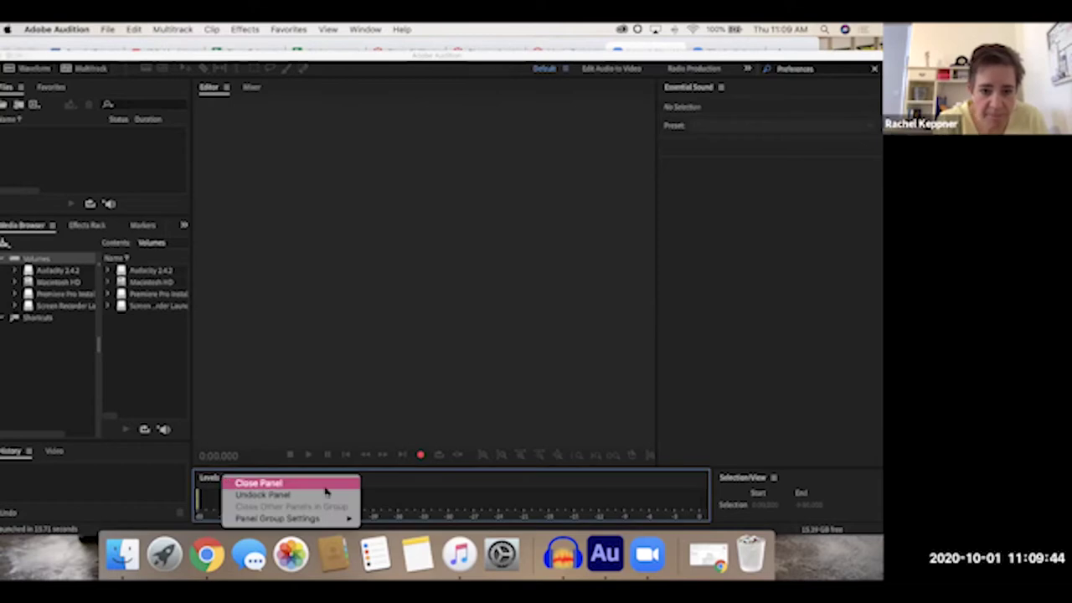
click(396, 500)
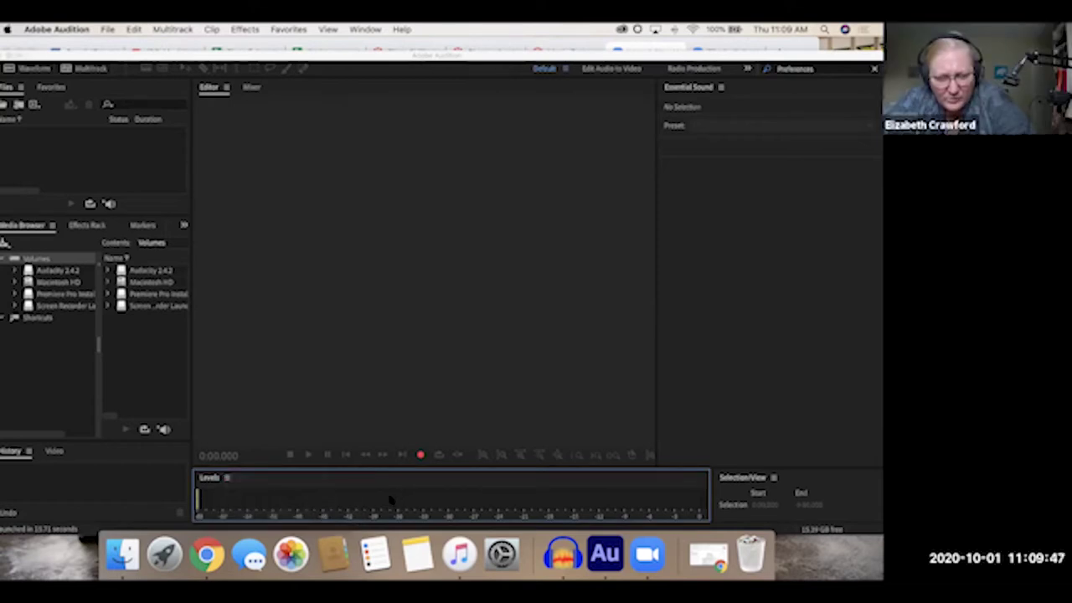
right_click(205, 505)
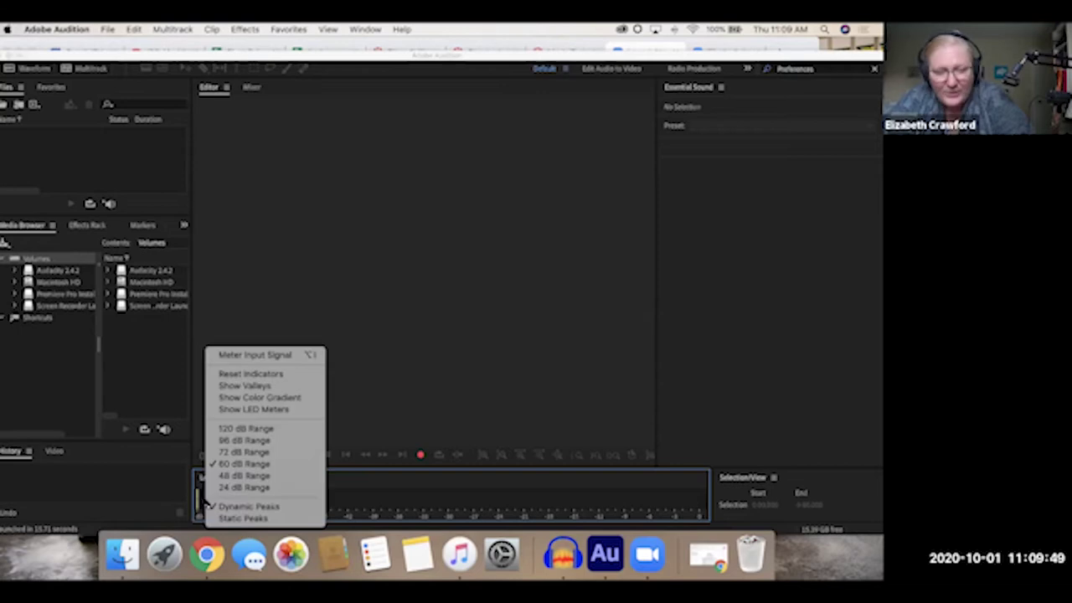
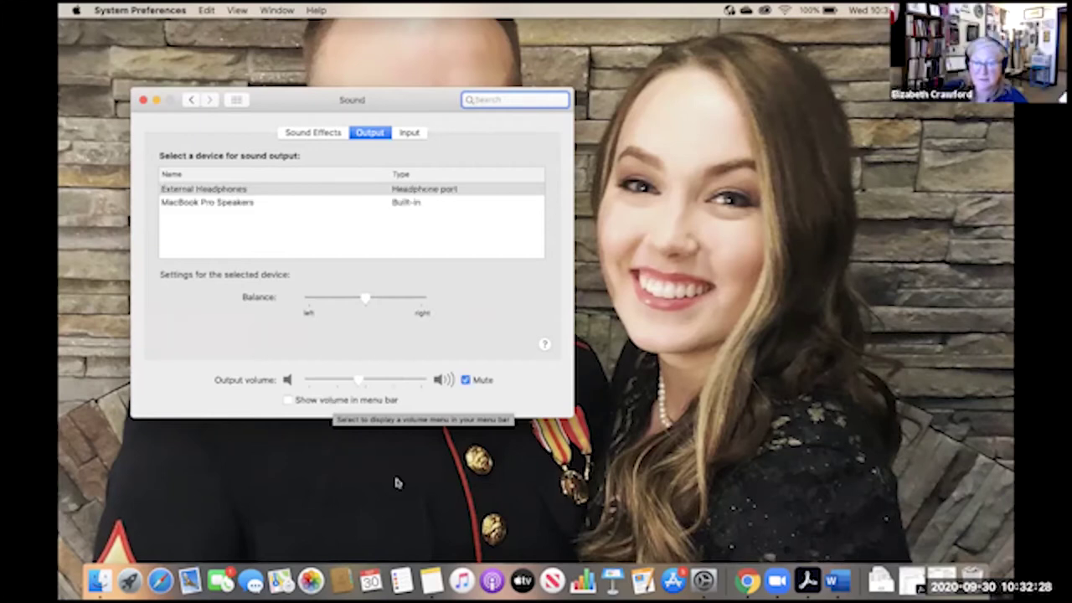
- Unmute the sound output for External Headphones in the System Preferences sound settings and shift the window slightly
click(465, 379)
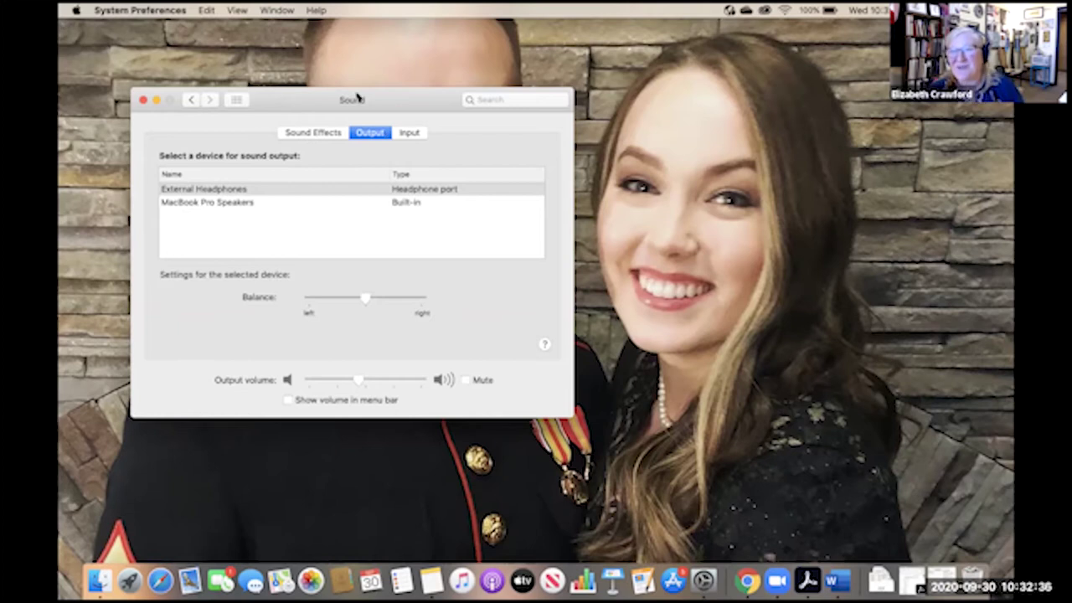
drag(380, 108, 382, 98)
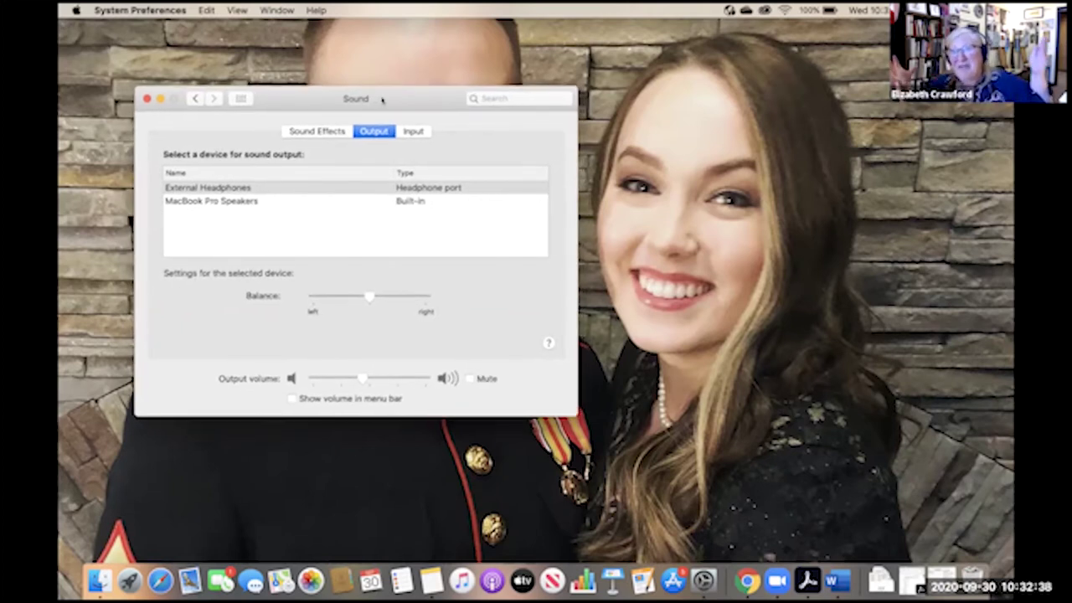
- Set the system's sound input device to the Yeti Stereo Microphone connected over USB
click(413, 131)
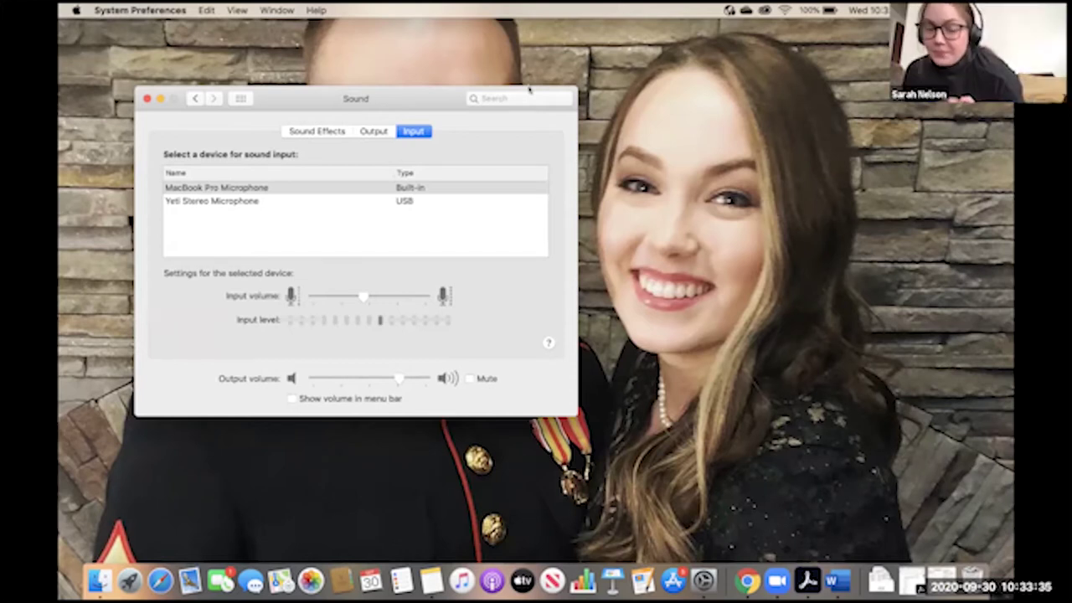
click(269, 201)
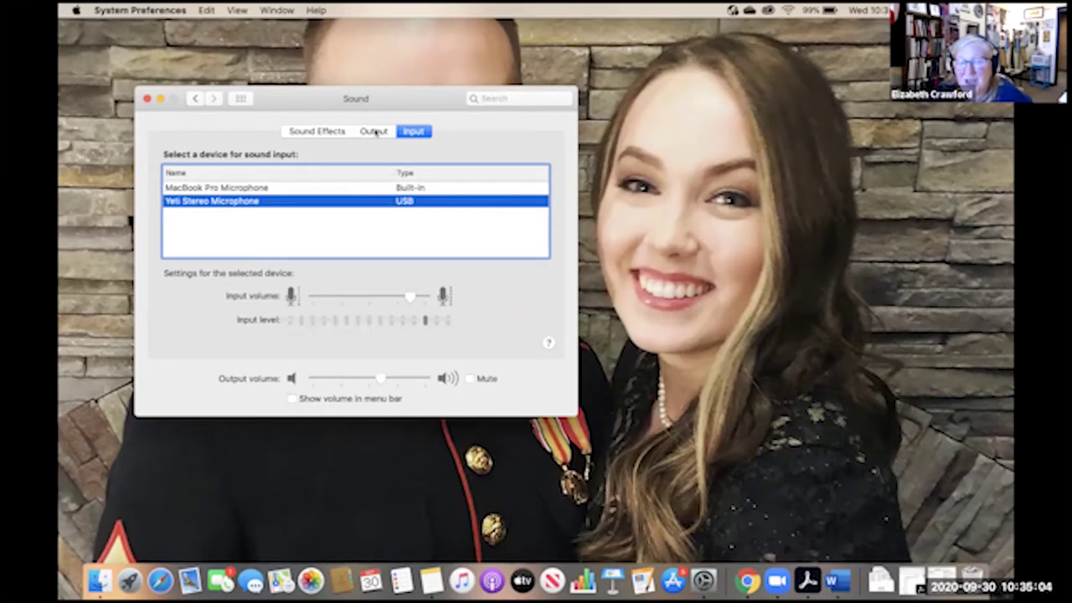
- Compare the available sound output and input devices, checking which one is selected for headphones and for the microphone
click(375, 132)
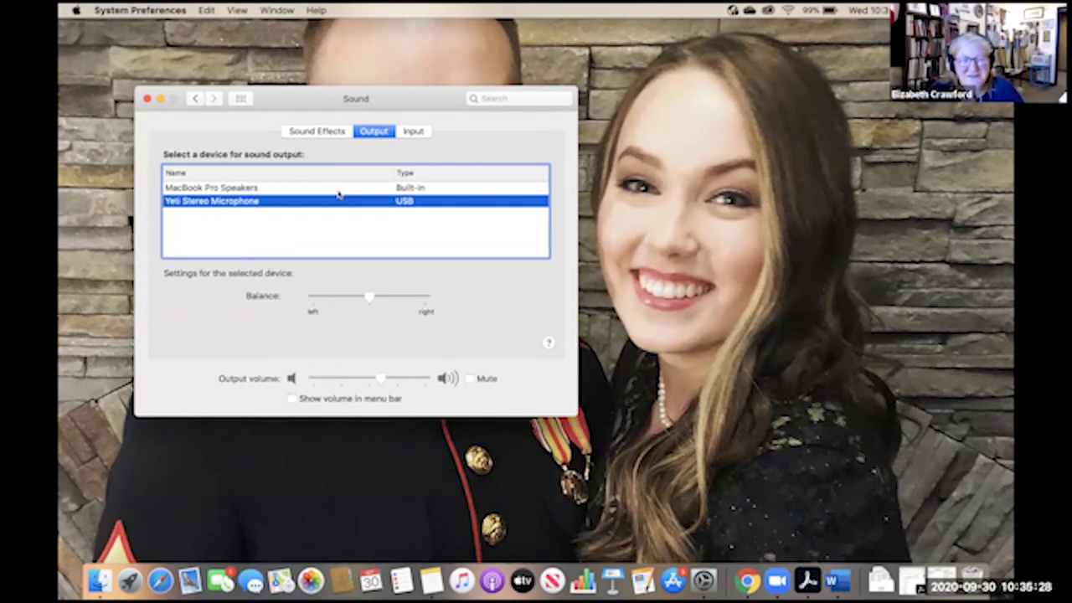
click(413, 131)
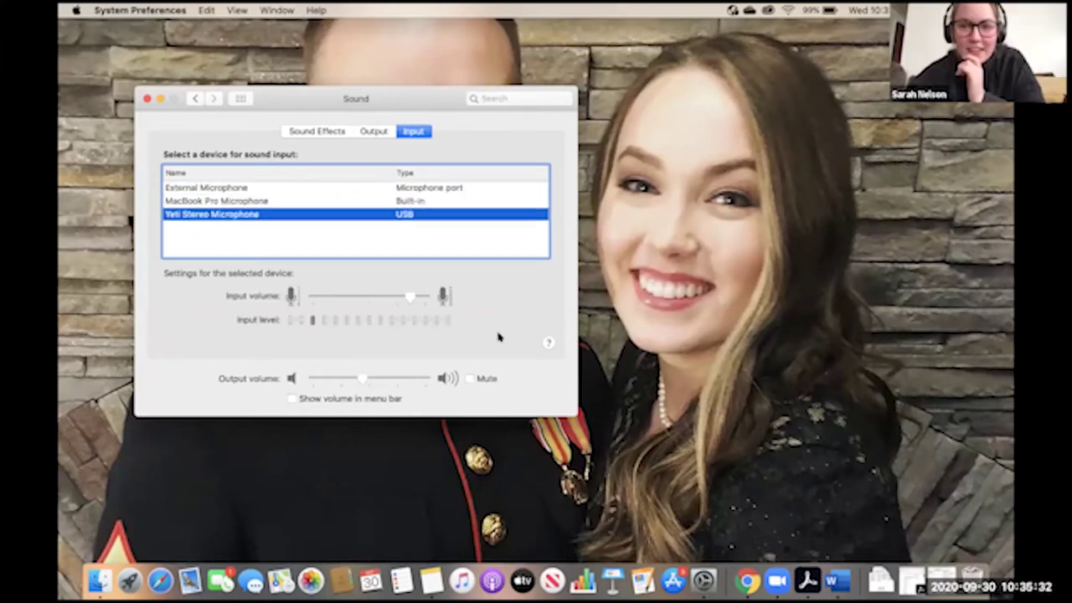
click(373, 132)
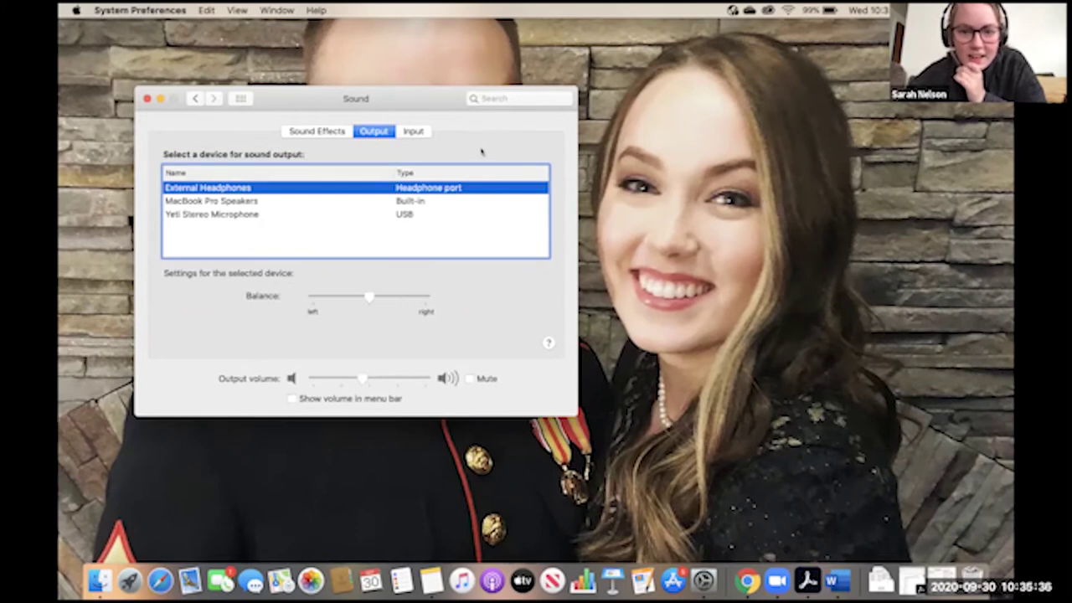
click(425, 134)
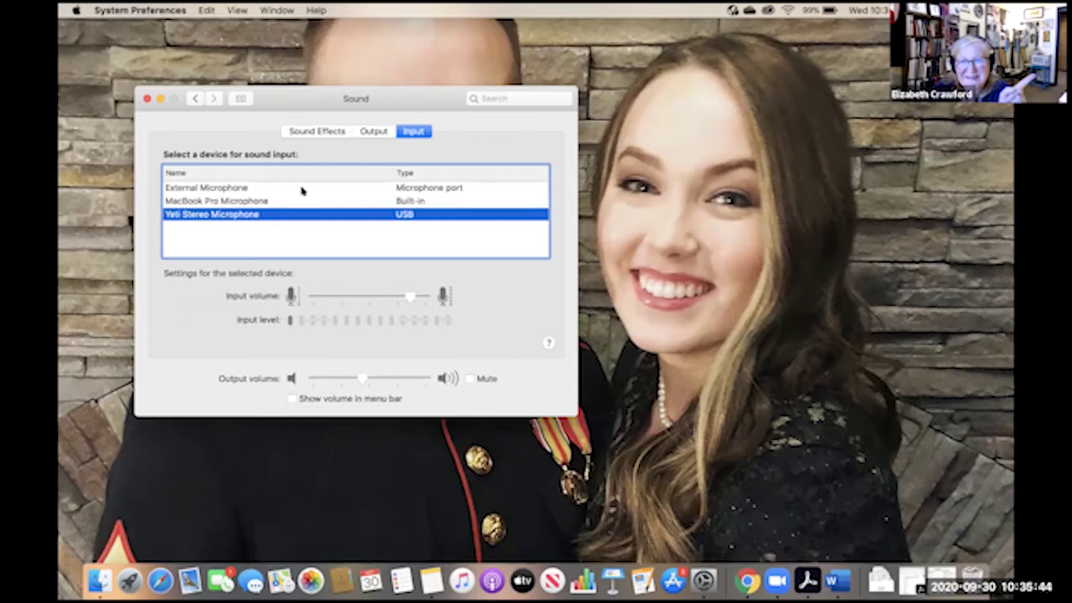
click(373, 132)
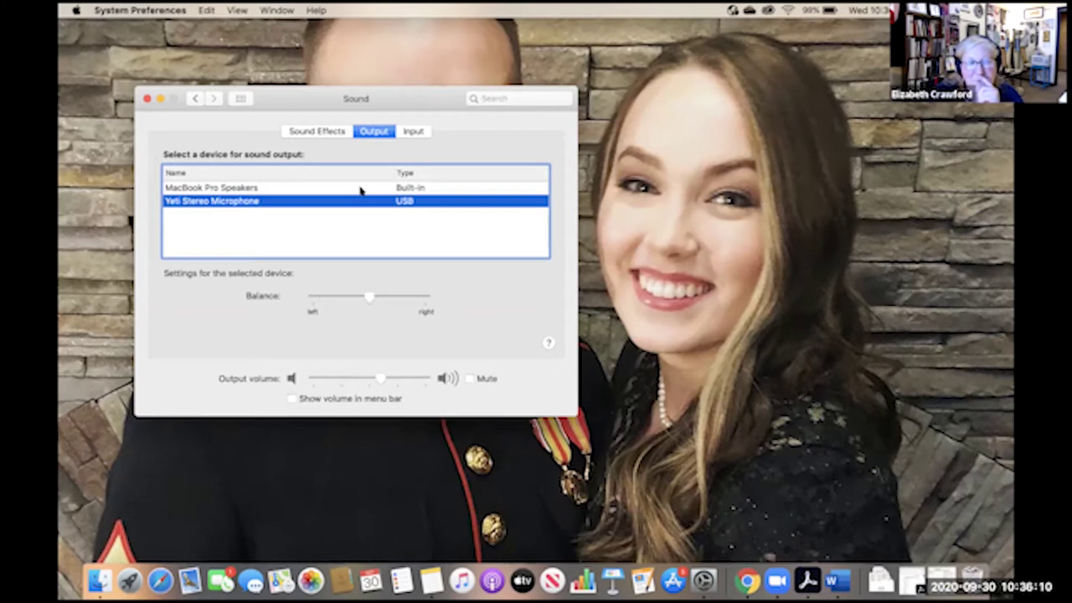
click(406, 132)
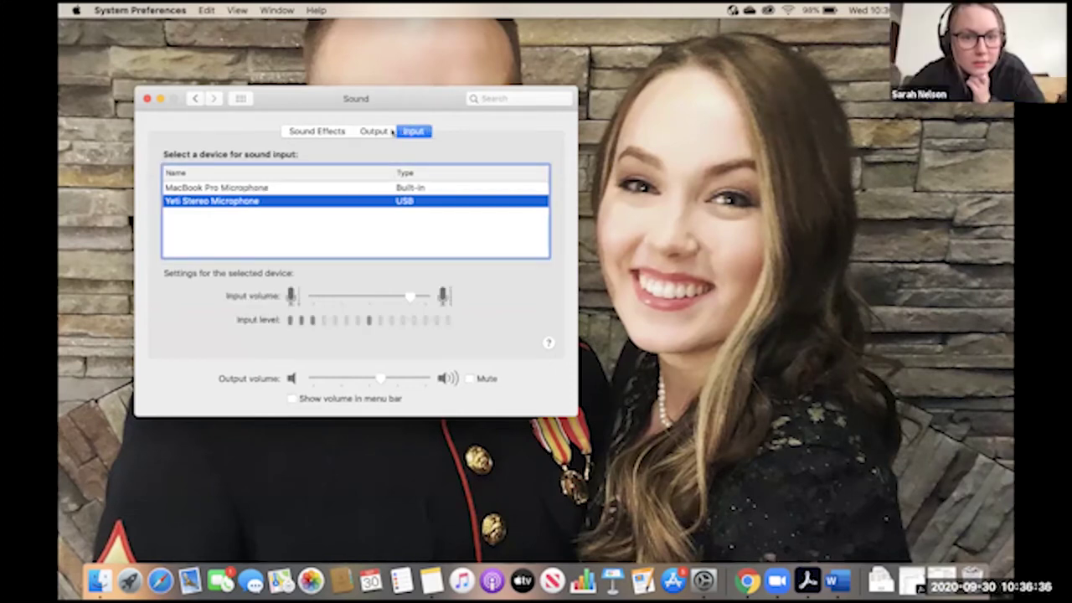